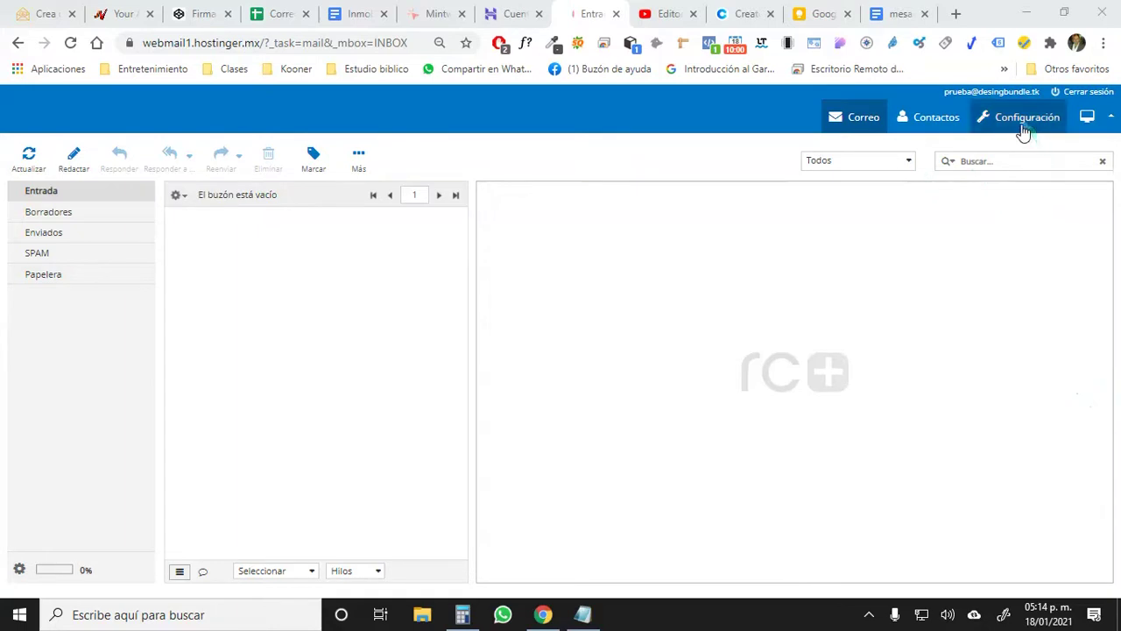
In the user interface preferences, set the time zone to (GMT -06:00) América/Ciudad de México.
click(1014, 126)
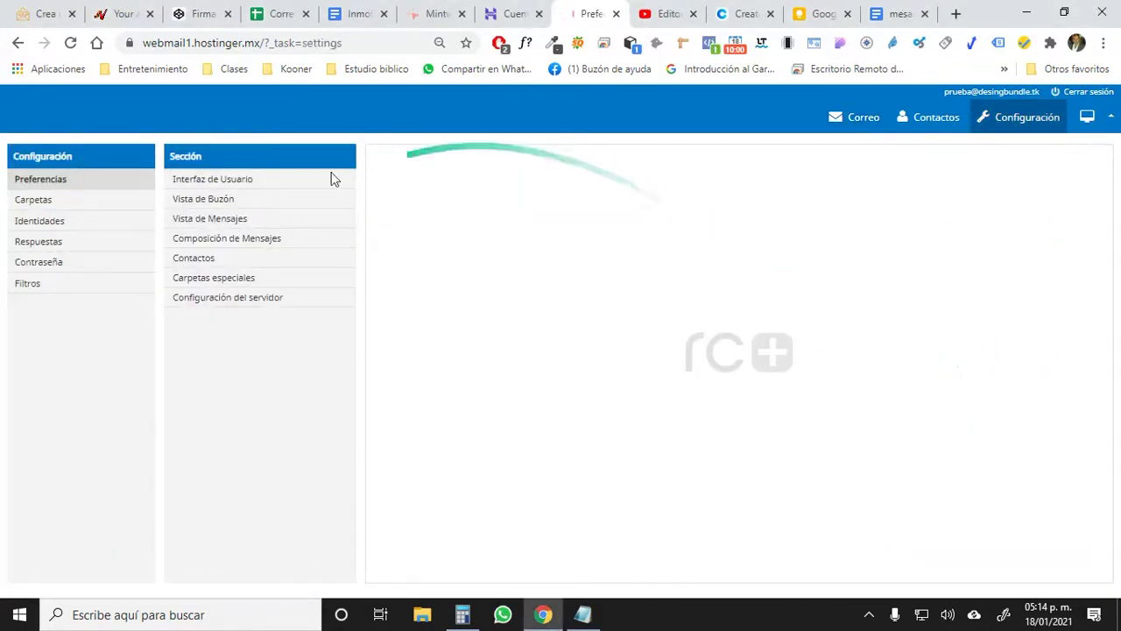
click(258, 181)
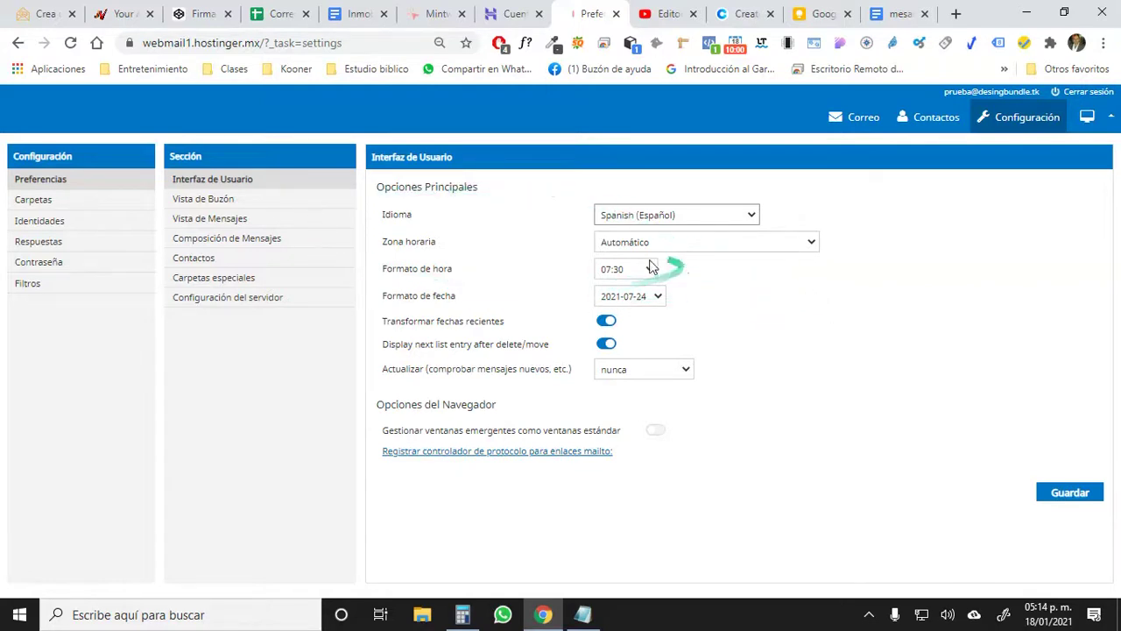
click(701, 242)
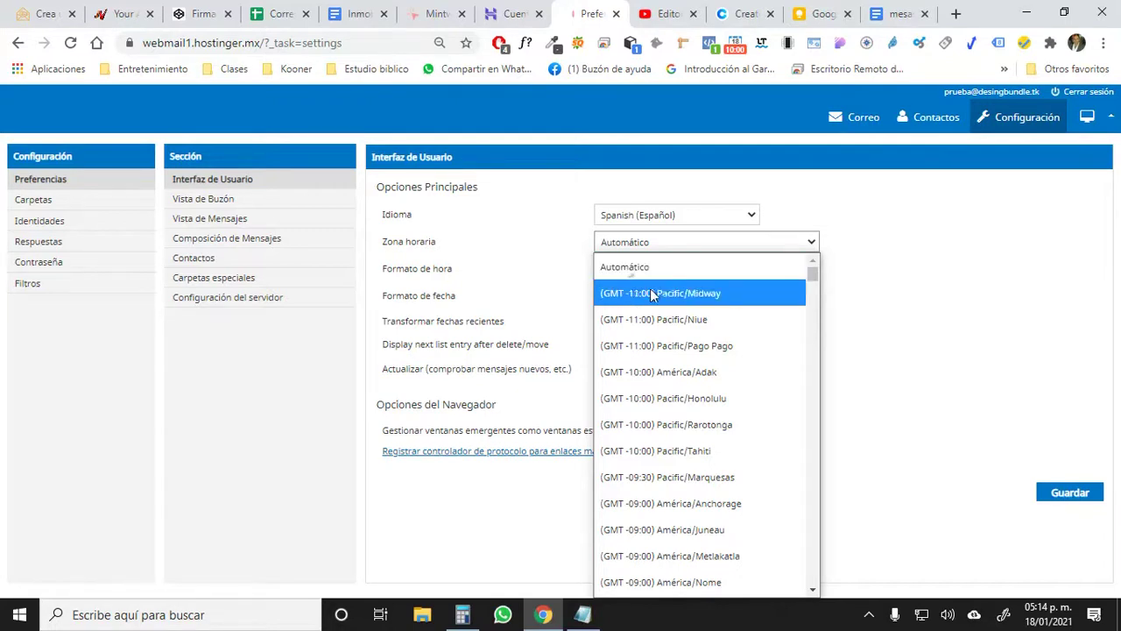
scroll(711, 472, down, 4)
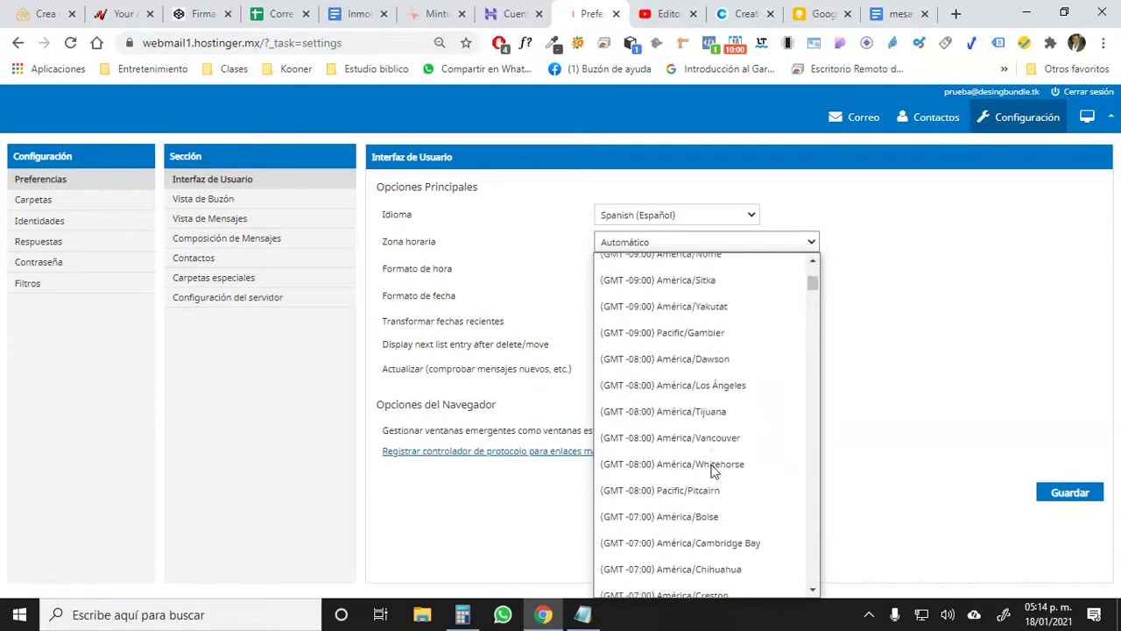
scroll(712, 471, down, 2)
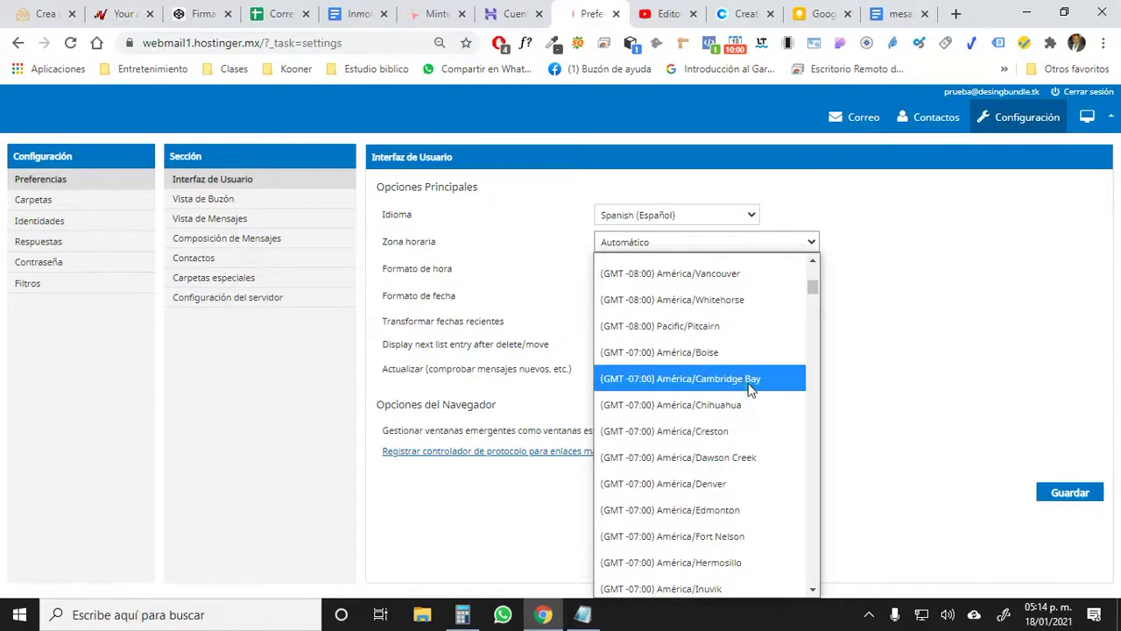
scroll(747, 386, down, 4)
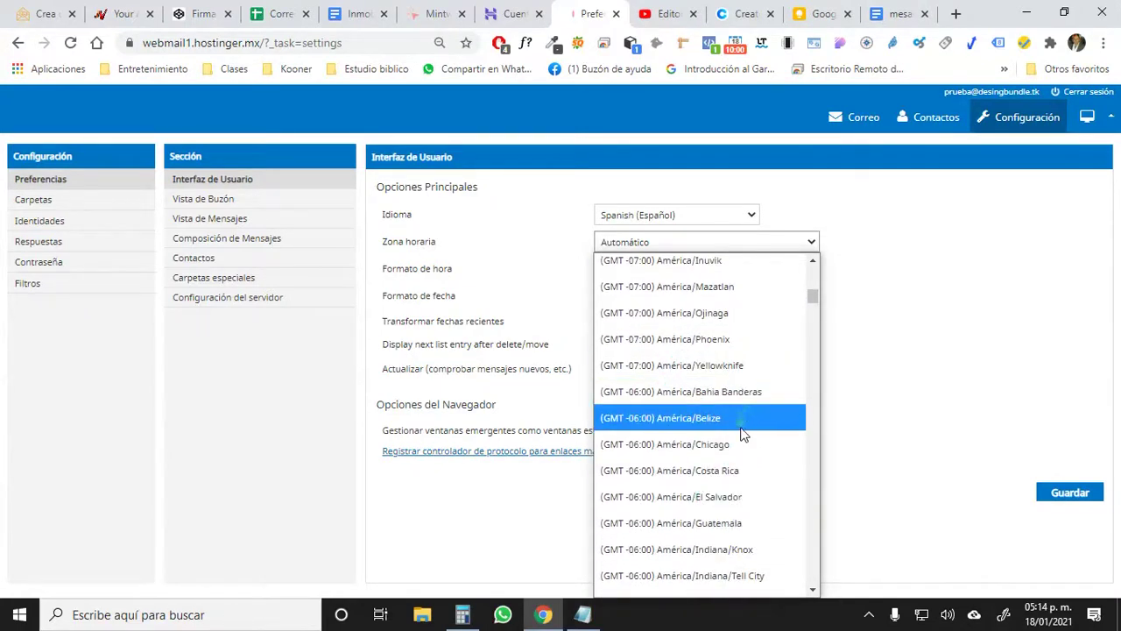
scroll(744, 429, down, 2)
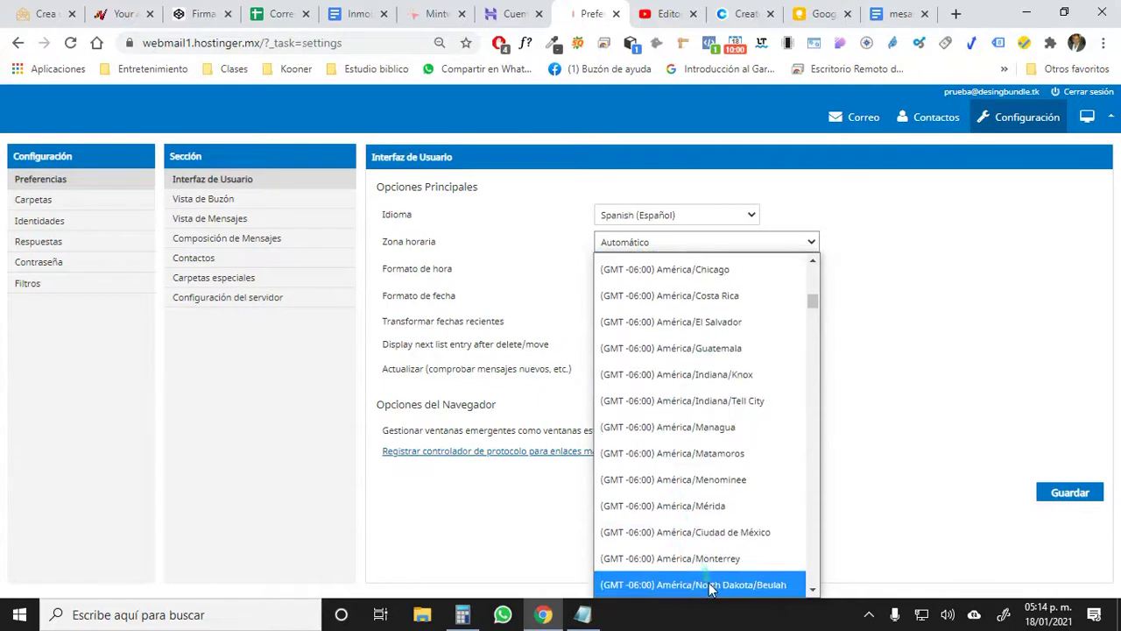
click(704, 538)
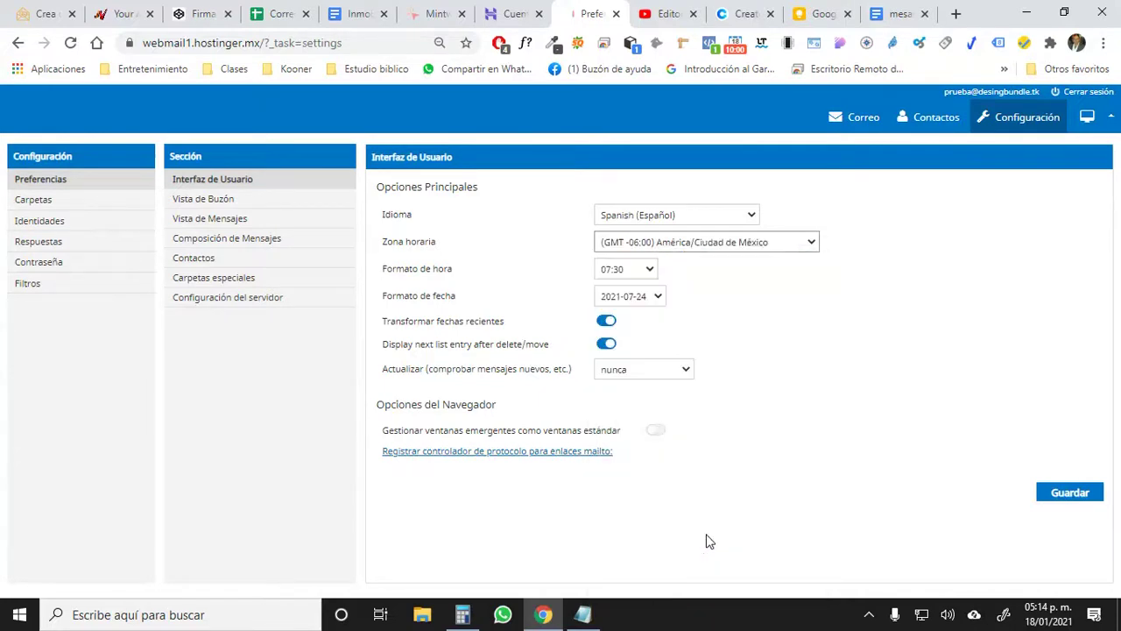
Check the available time and date formats and save the user interface preferences.
click(651, 275)
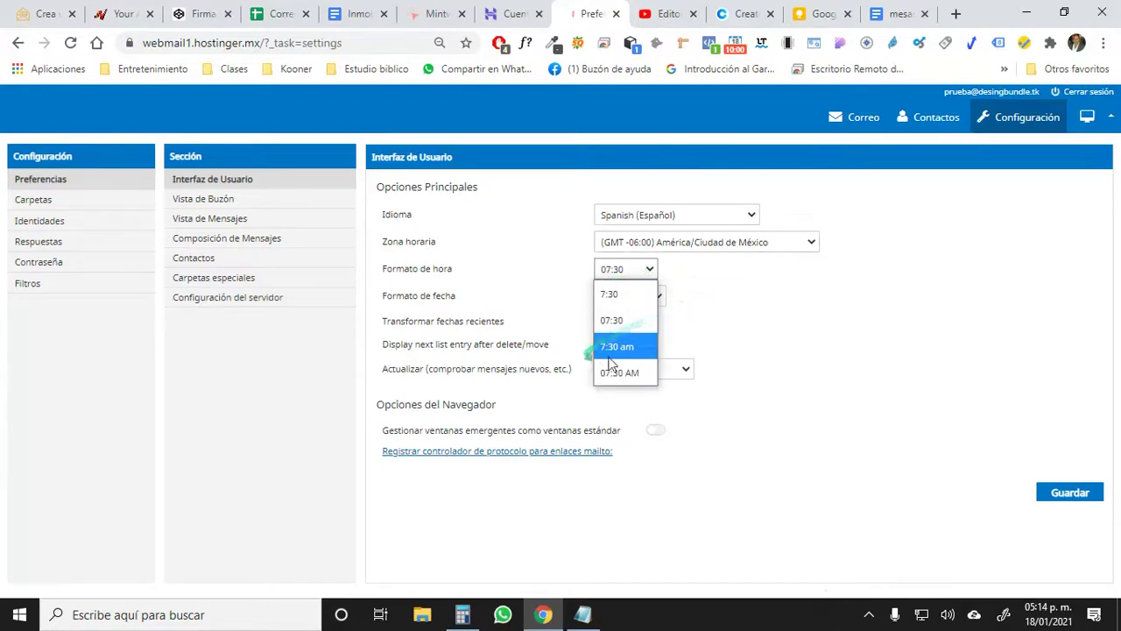
click(758, 328)
click(638, 296)
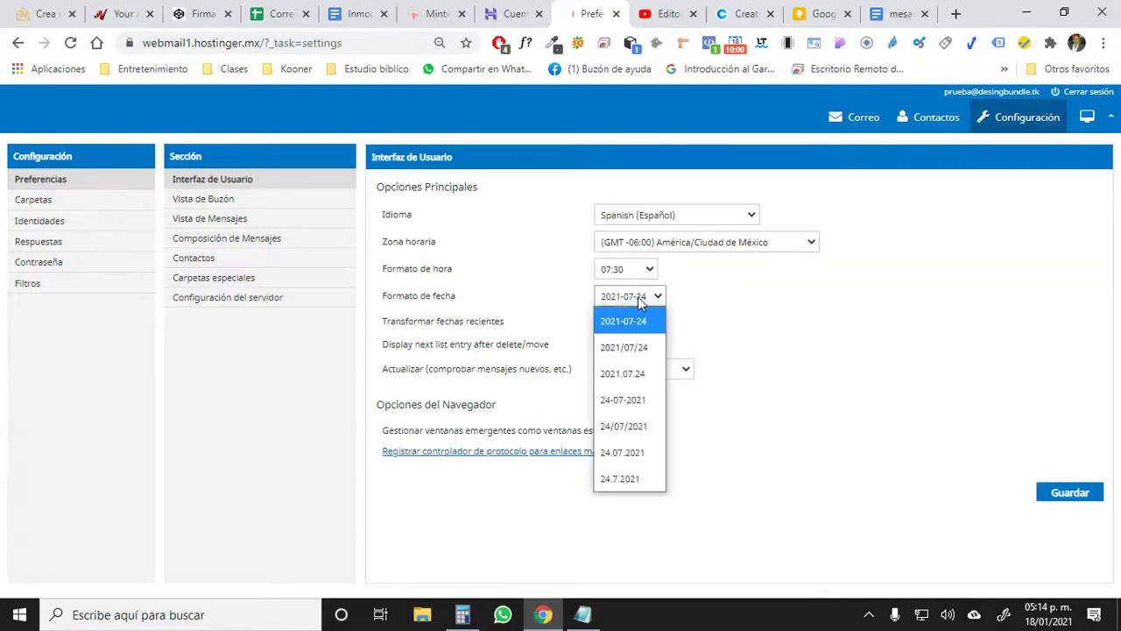
click(730, 293)
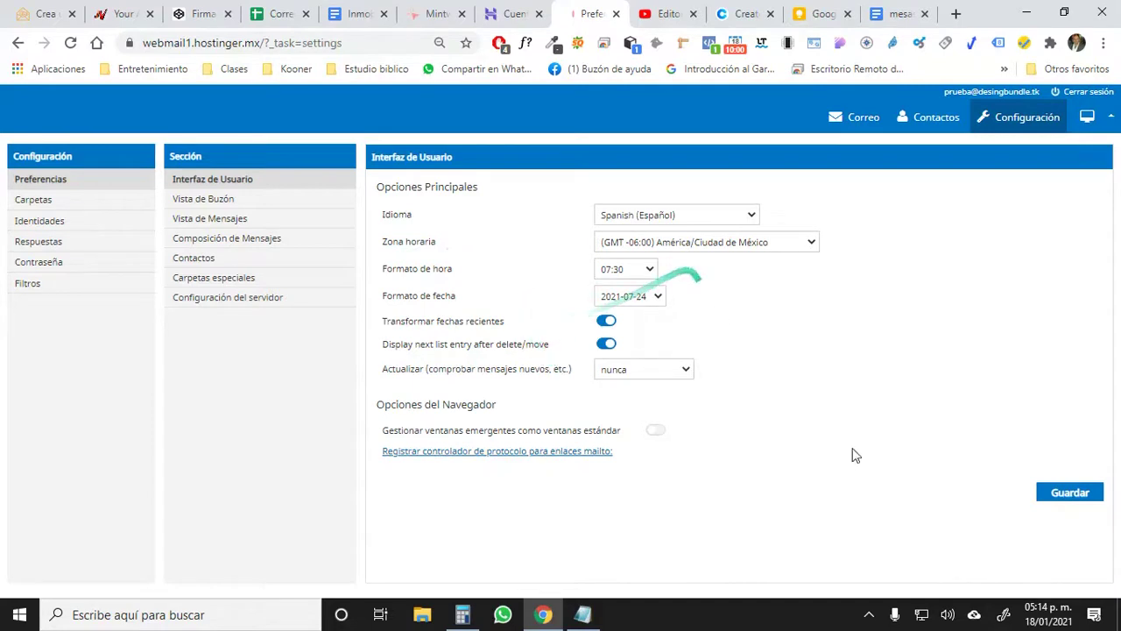
click(1081, 493)
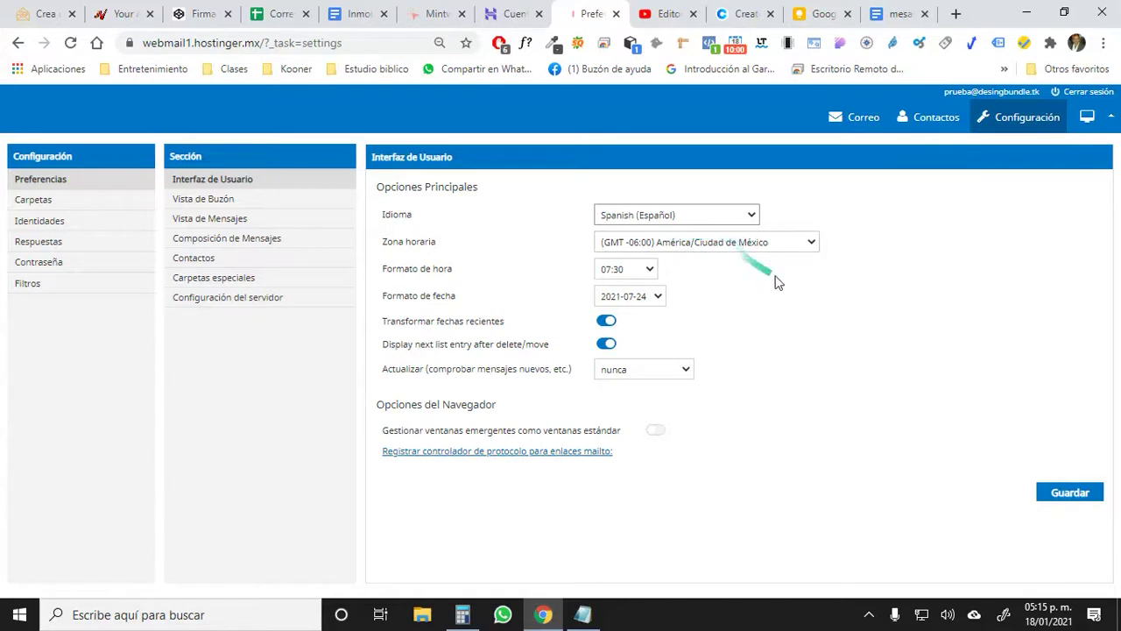
Review the Vista de Buzón and Vista de Mensajes preferences, trying the option to open messages in a new window.
click(215, 200)
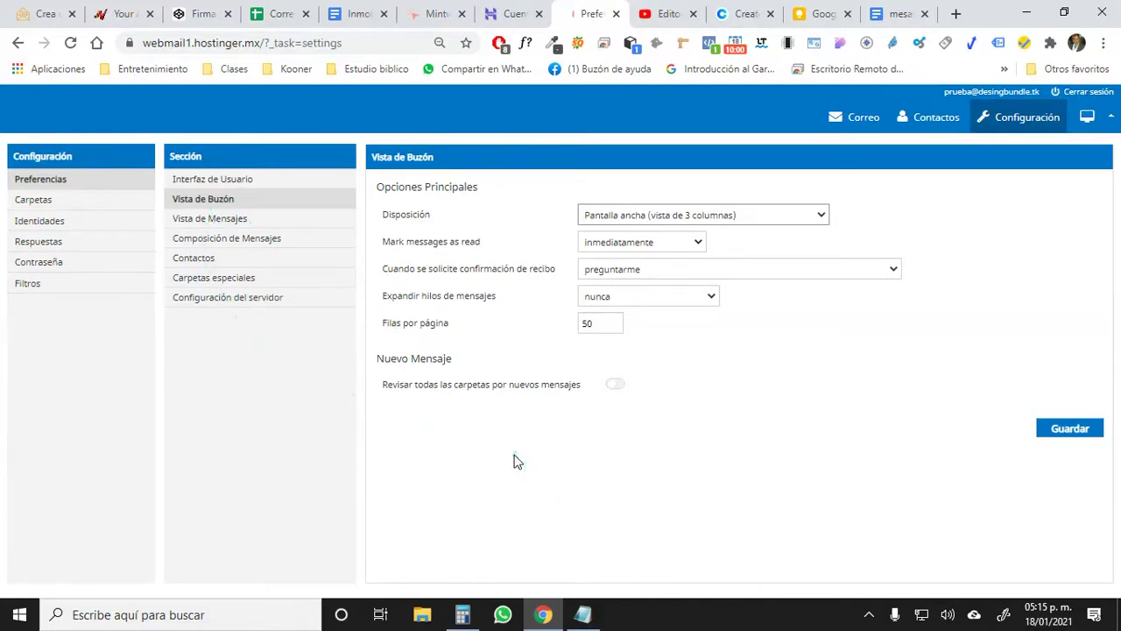
click(197, 218)
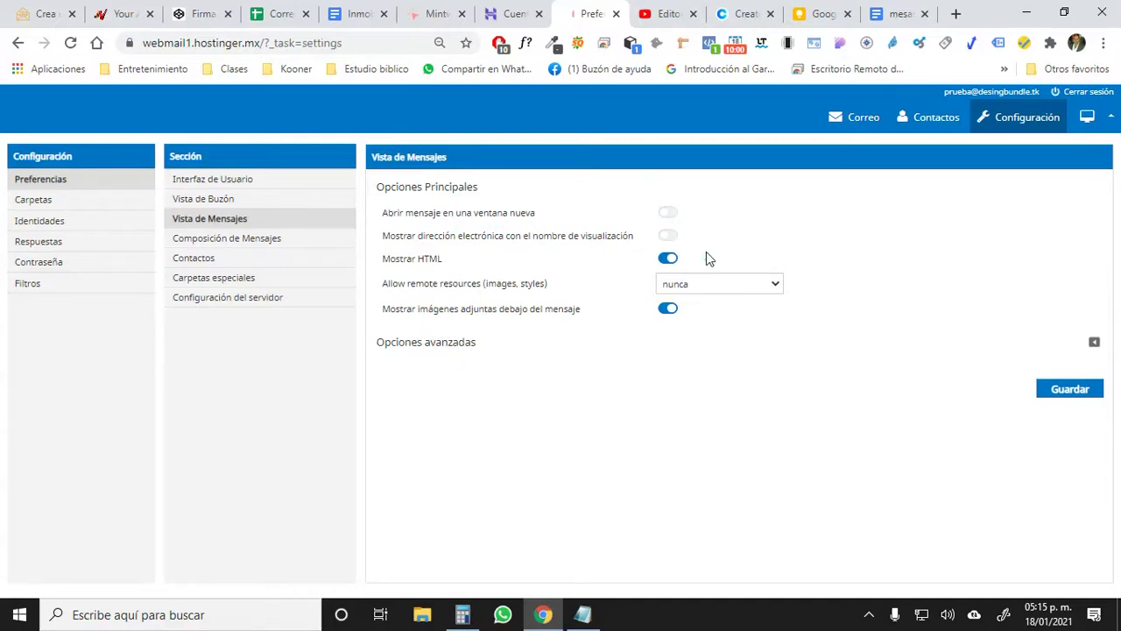
click(668, 214)
click(668, 218)
In the Composición de Mensajes preferences, set Redactar mensajes HTML to siempre and save.
click(250, 247)
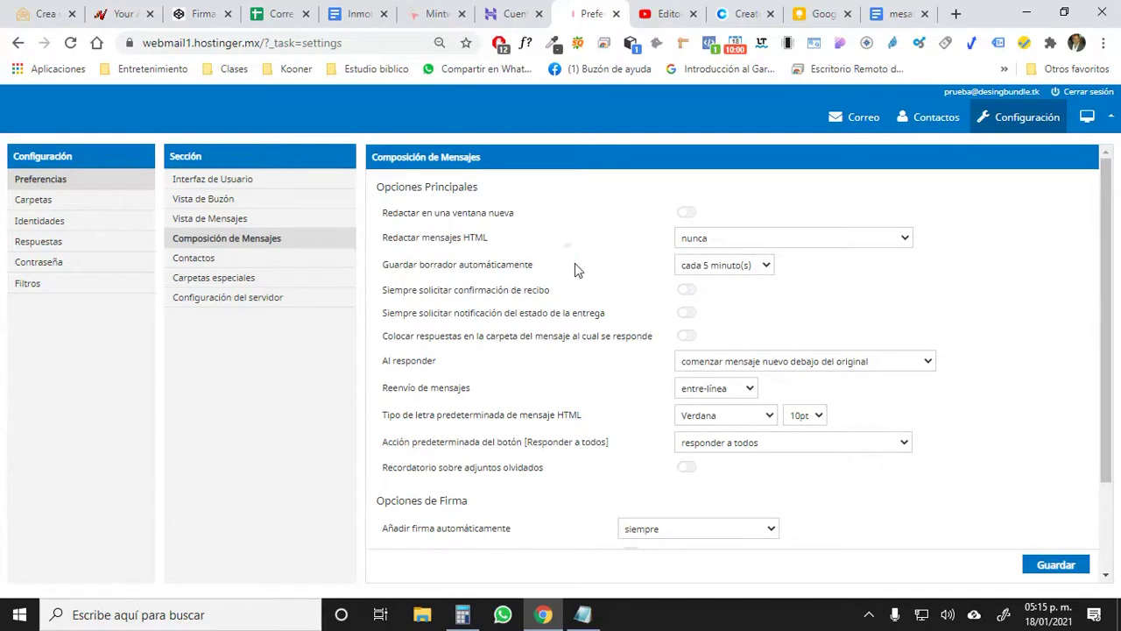
click(429, 251)
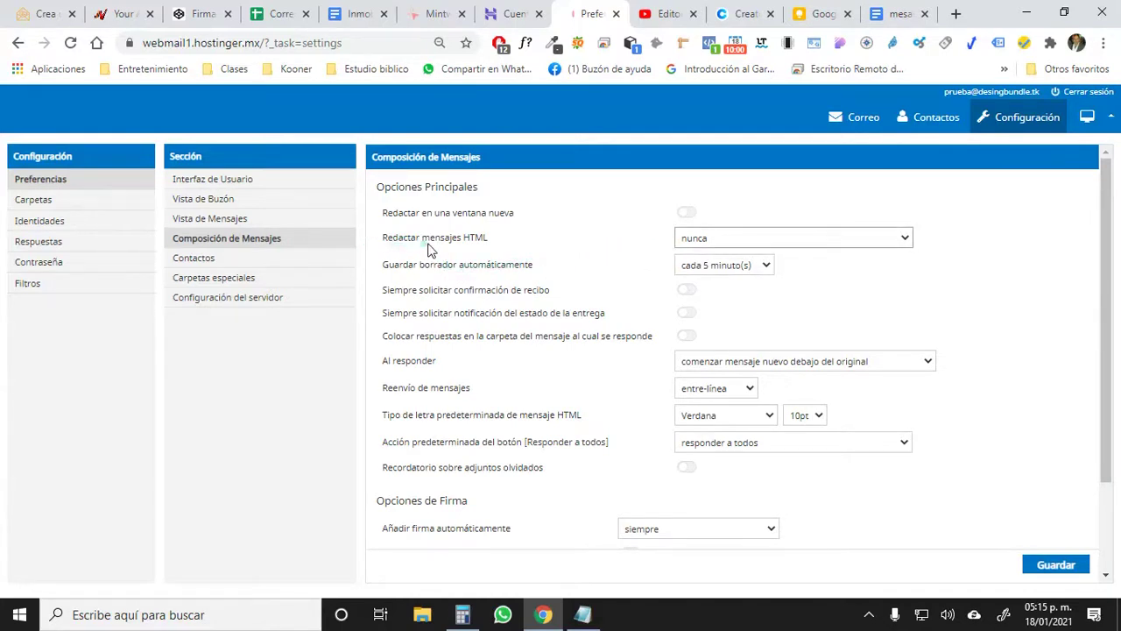
click(776, 240)
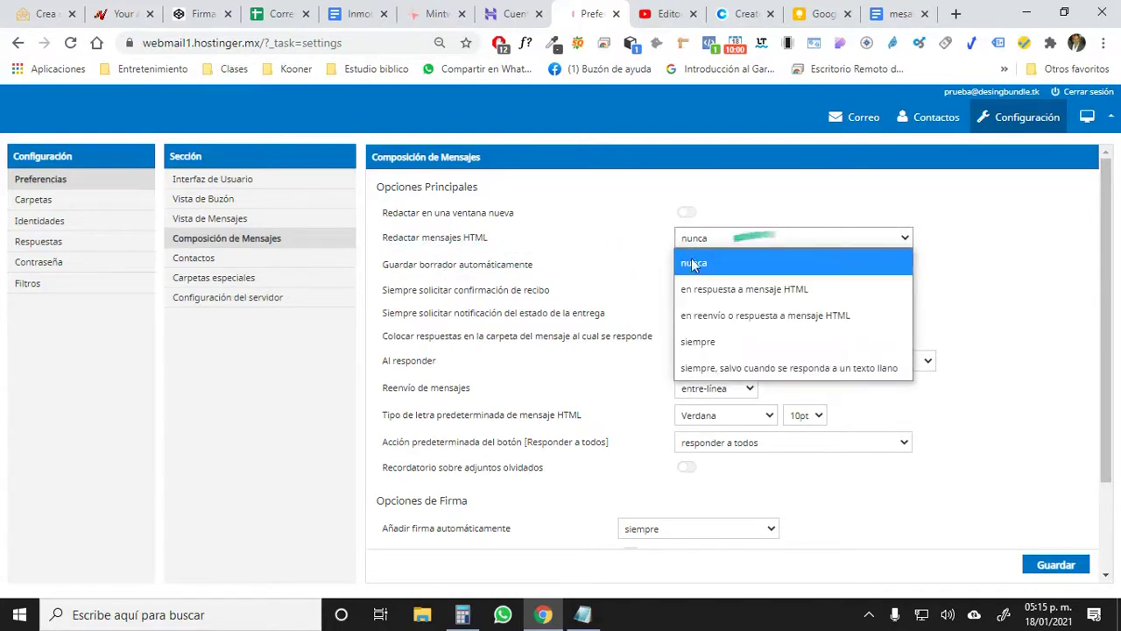
click(768, 346)
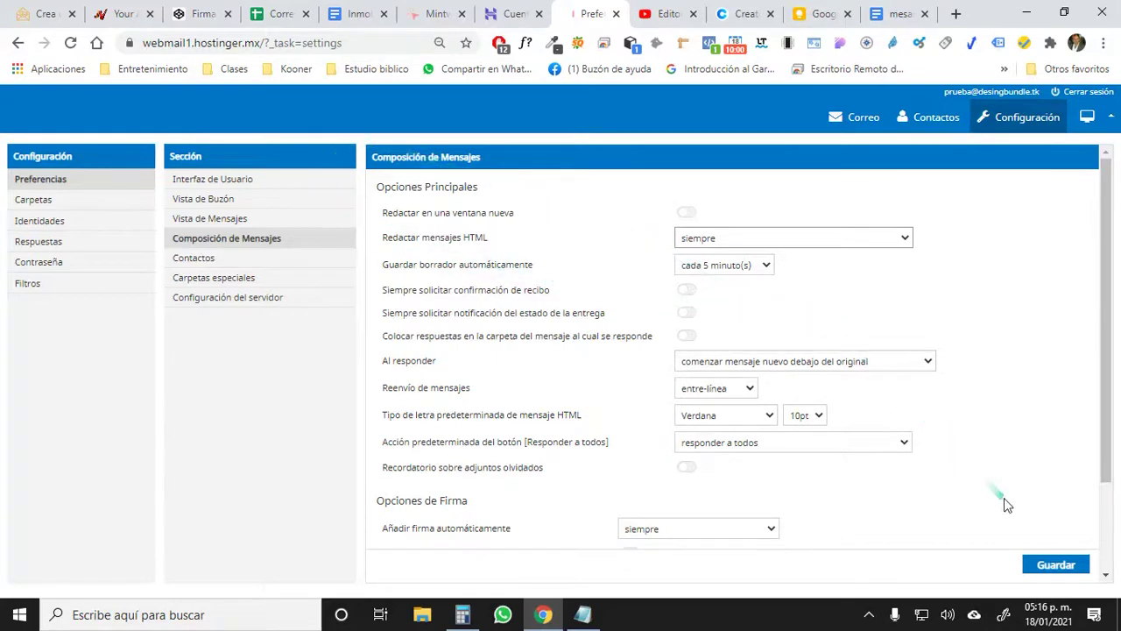
scroll(946, 457, down, 1)
scroll(946, 462, down, 1)
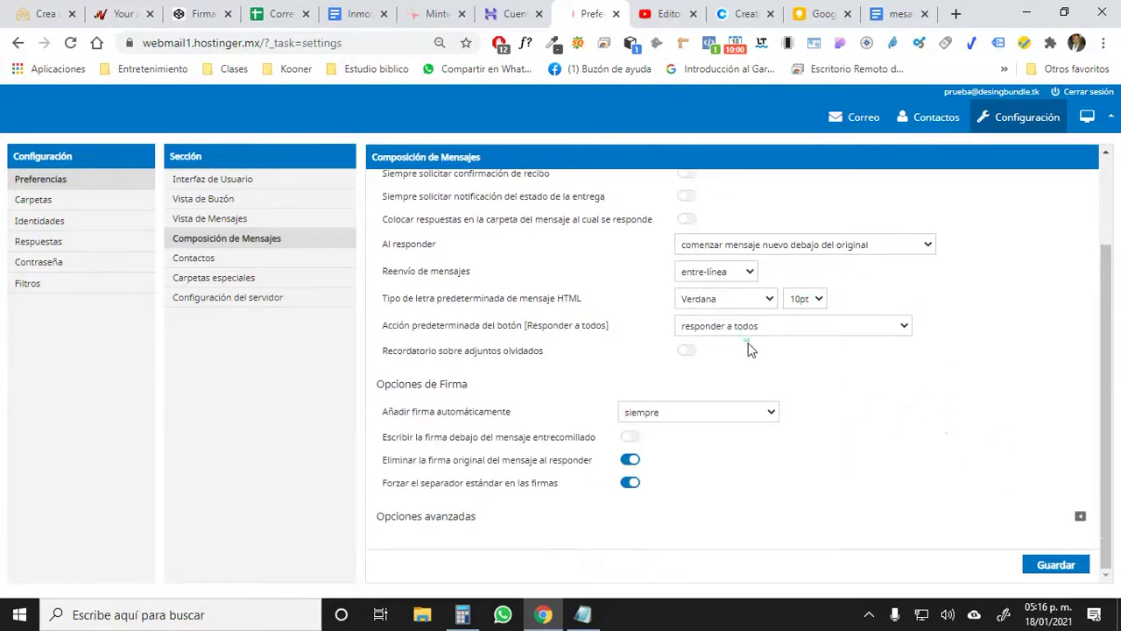
click(1058, 566)
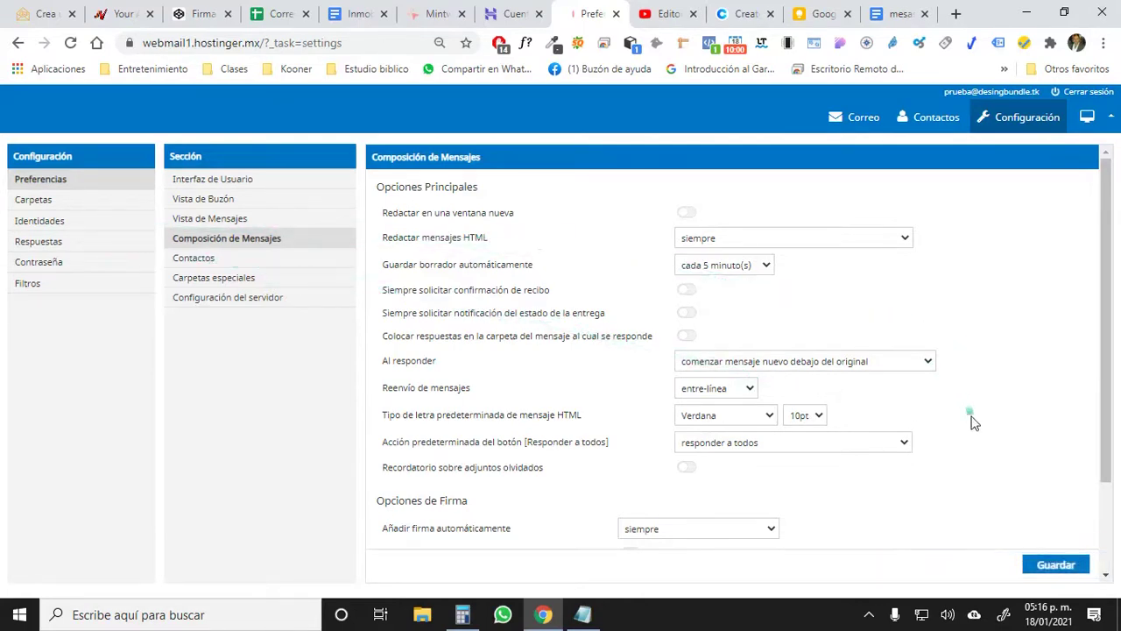
Examine the signature and advanced composition options, keeping siempre for adding the signature automatically.
scroll(972, 417, down, 2)
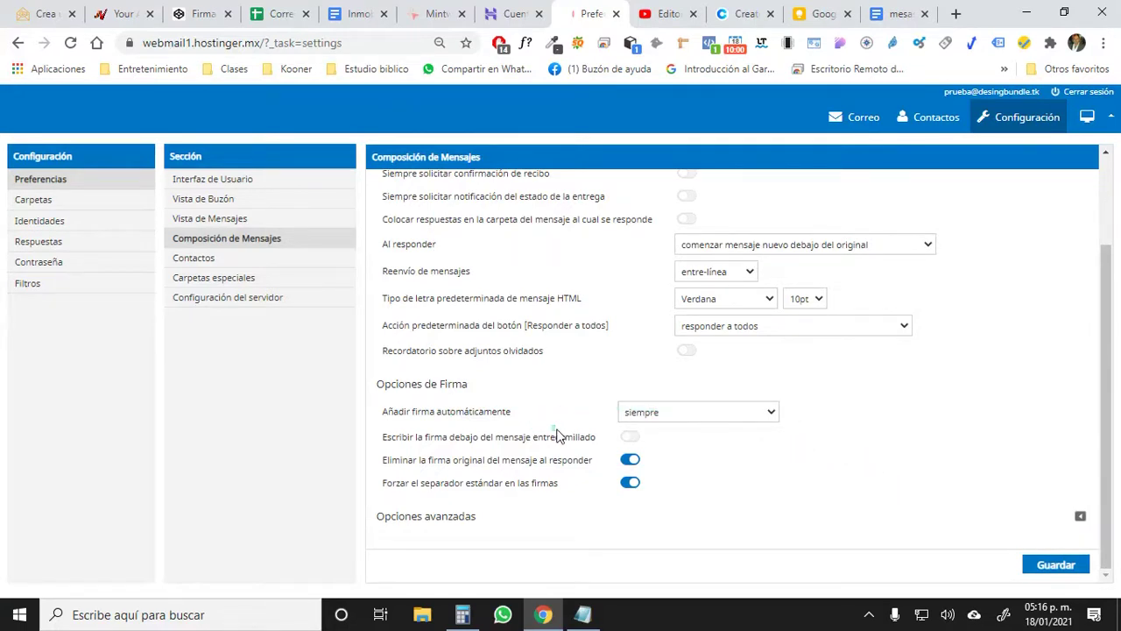
click(757, 416)
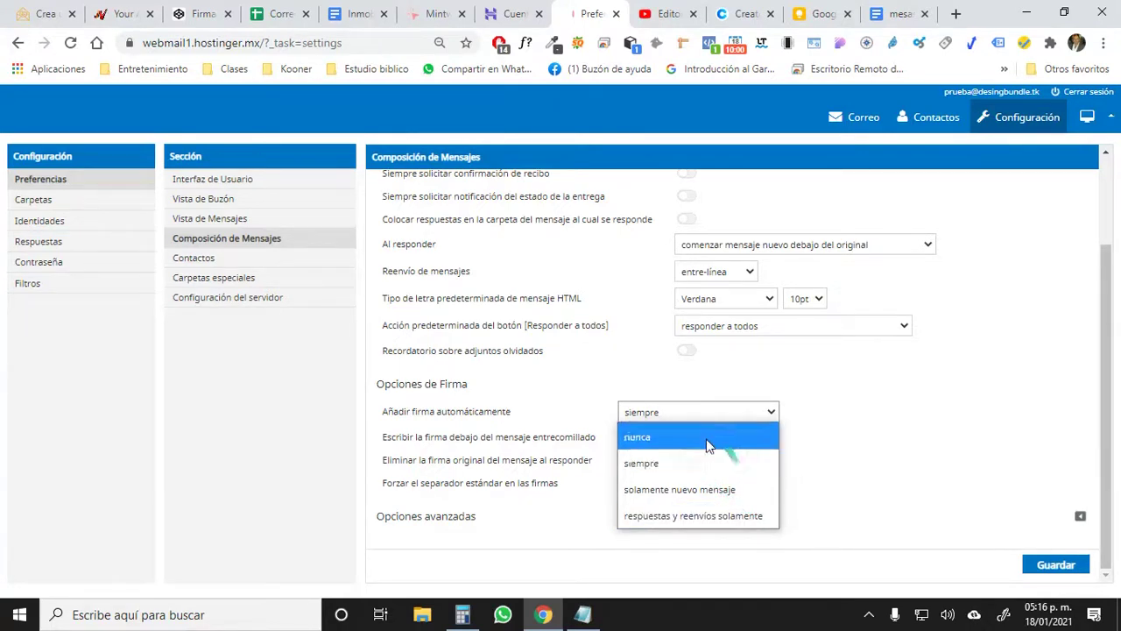
click(669, 473)
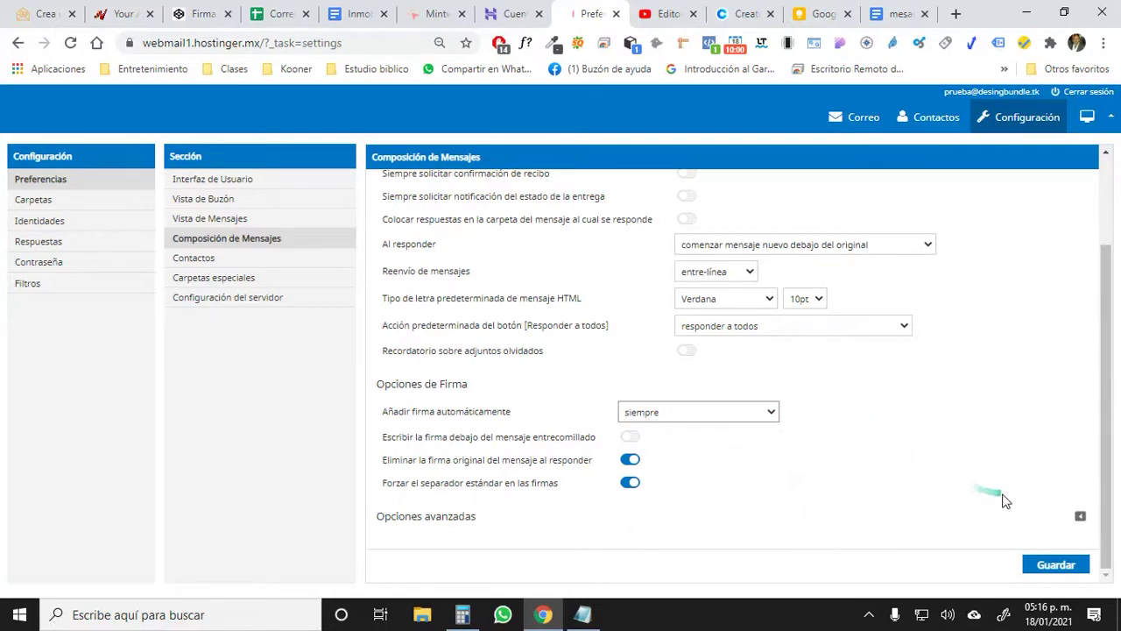
click(1080, 516)
scroll(961, 442, down, 1)
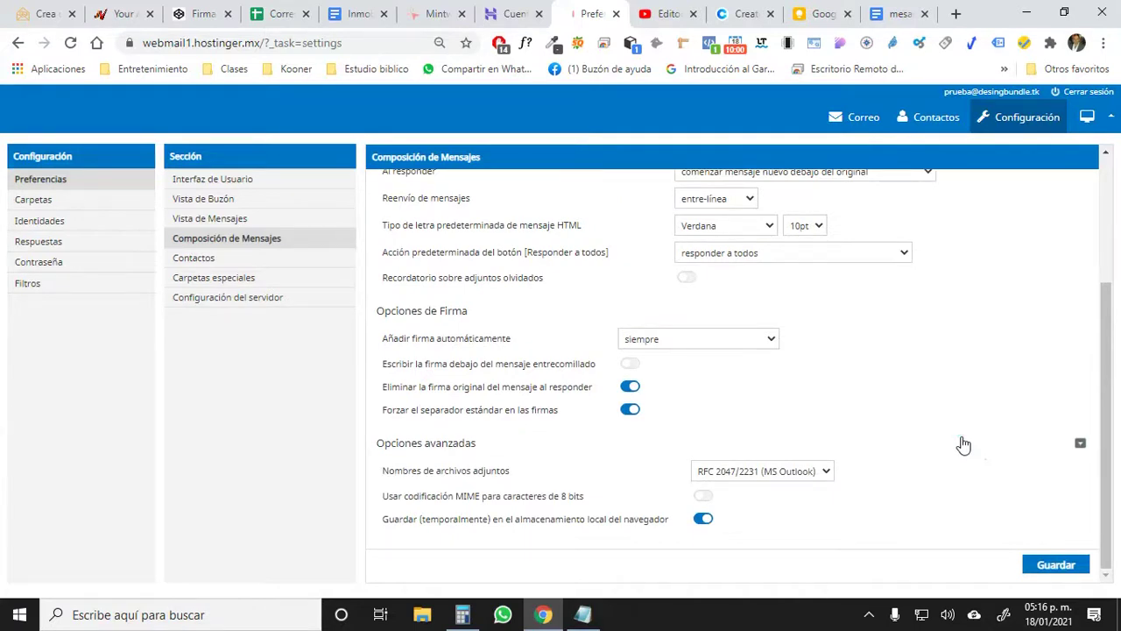
click(963, 445)
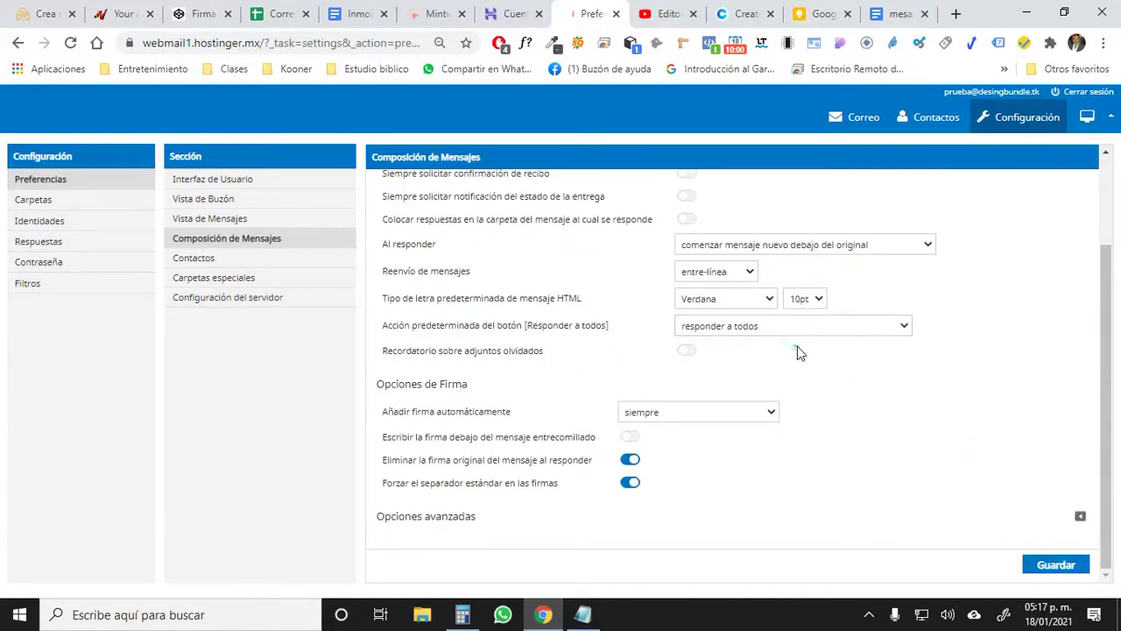
drag(795, 451, 889, 342)
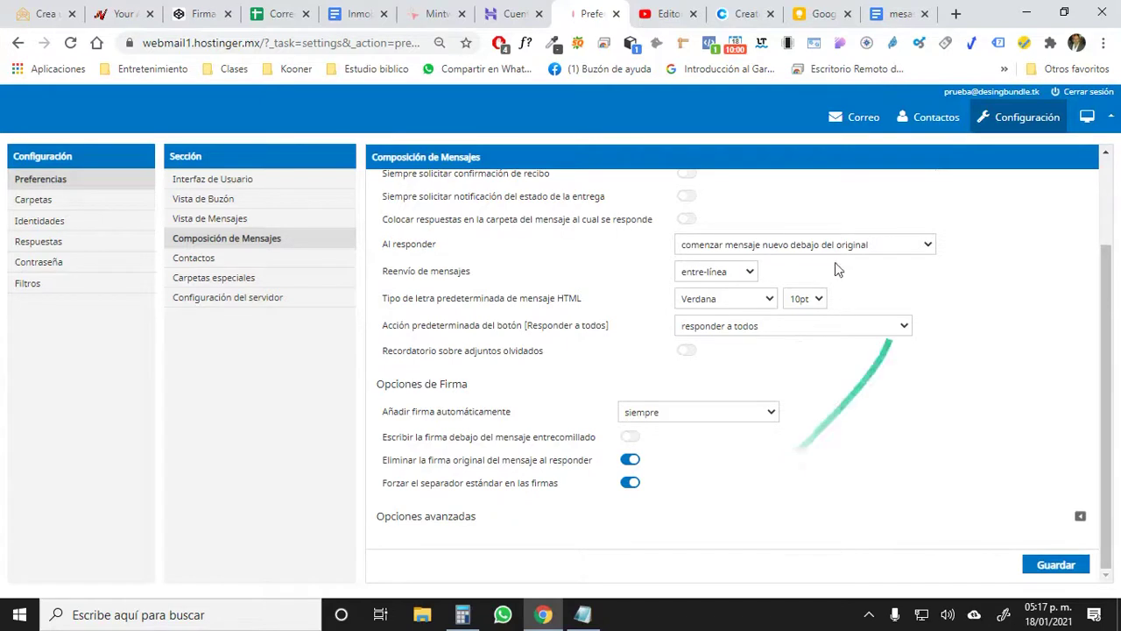
Open the account's identity and enter "Tu nombre" as the display name and "Nomde de empresa" as the organization.
click(44, 225)
drag(74, 224, 152, 224)
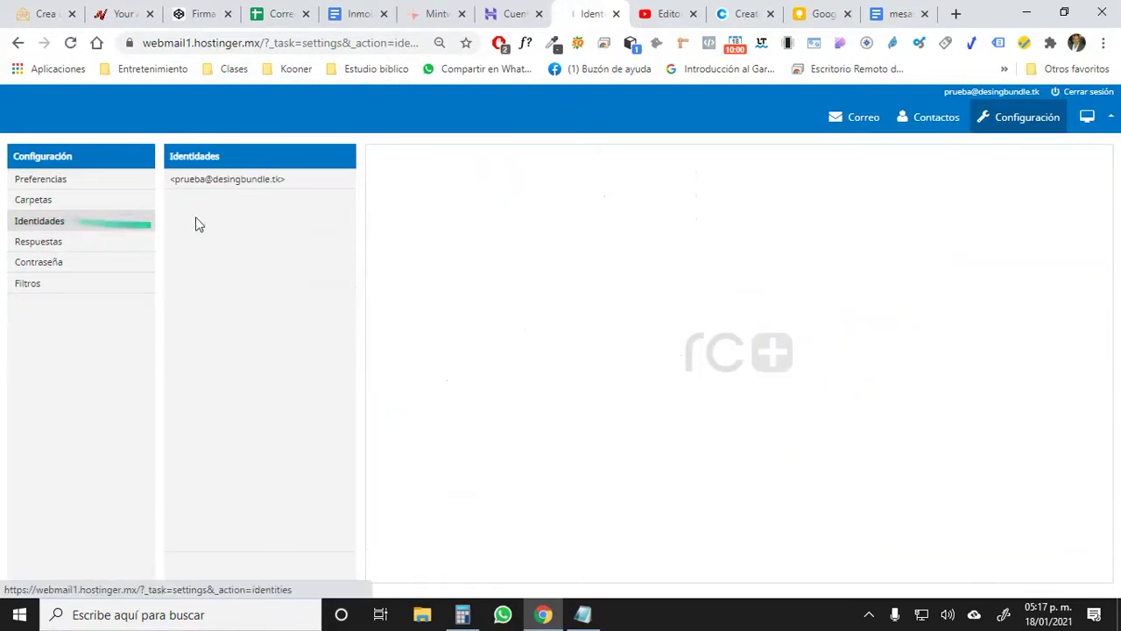
click(219, 180)
drag(328, 210, 427, 241)
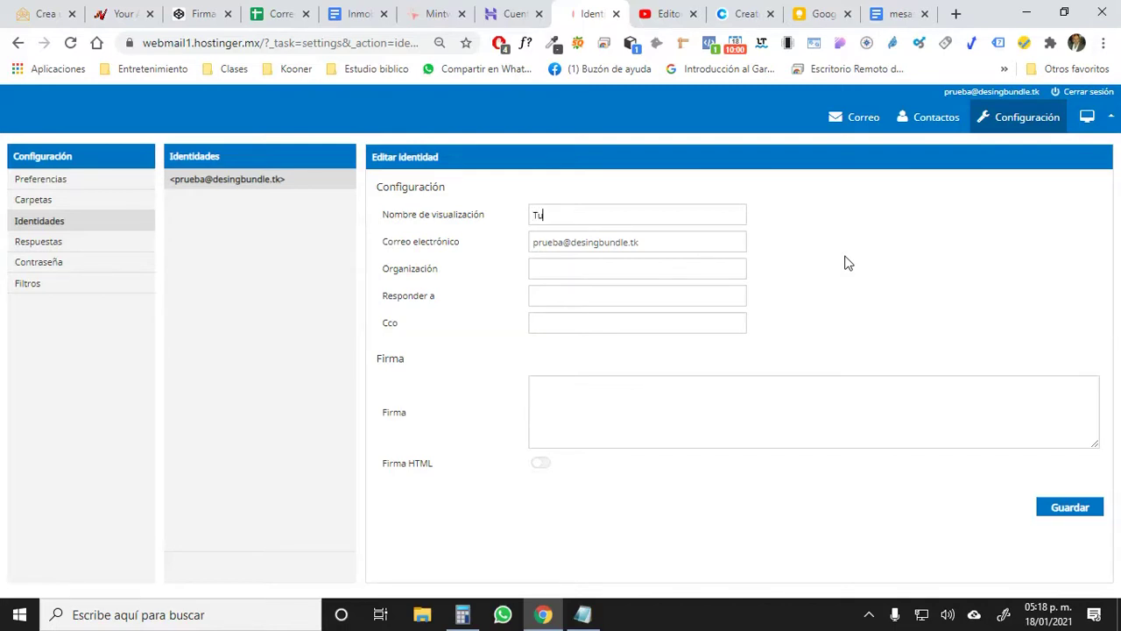
click(673, 270)
text(Nomde de empresa)
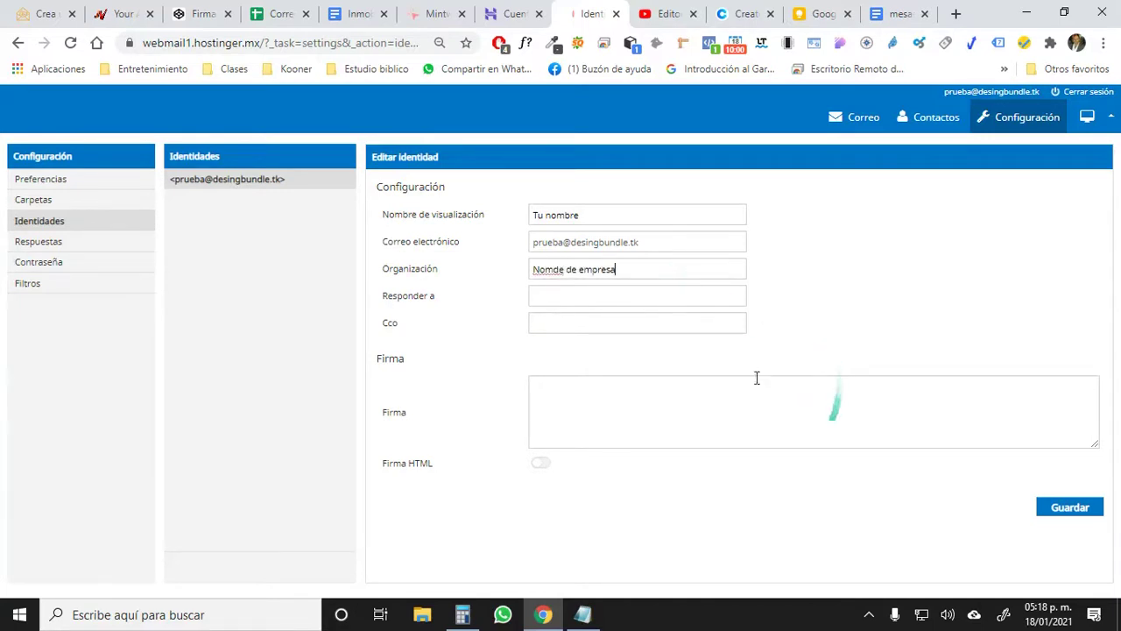
Try plain sample text in the Firma field, clear it, and enable the HTML signature.
click(593, 398)
text(V)
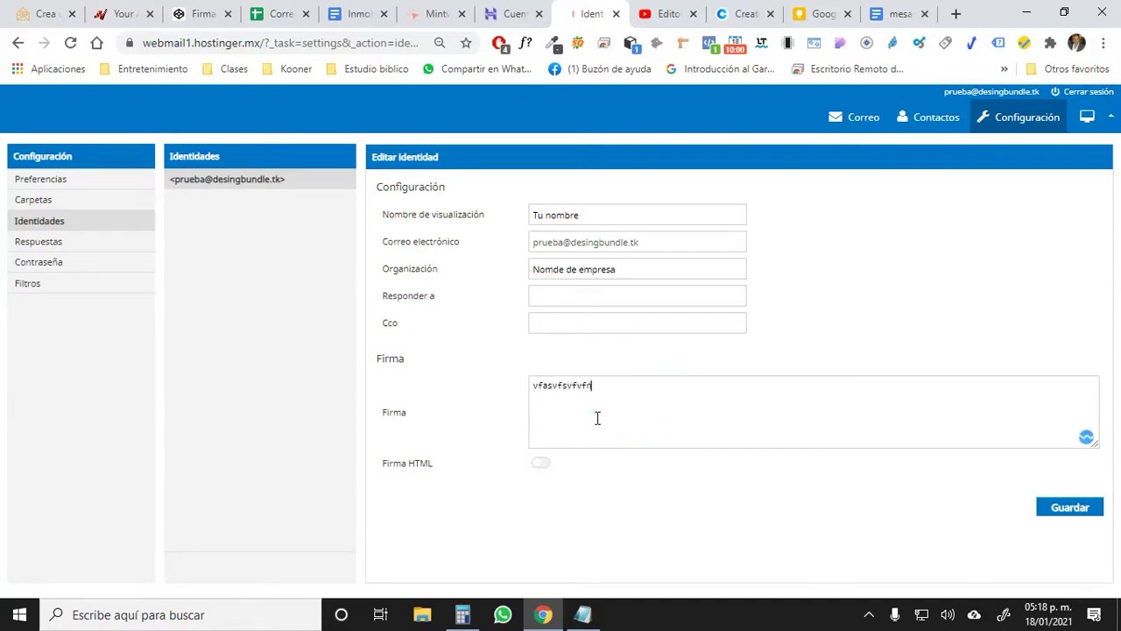
key(ctrl+a)
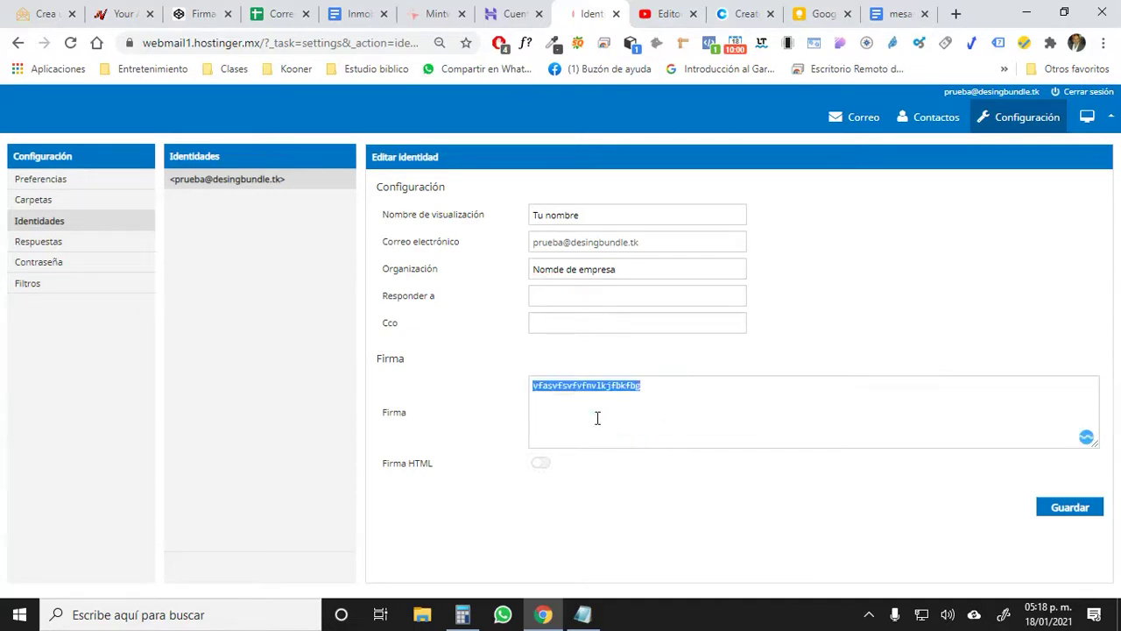
key(BackSpace)
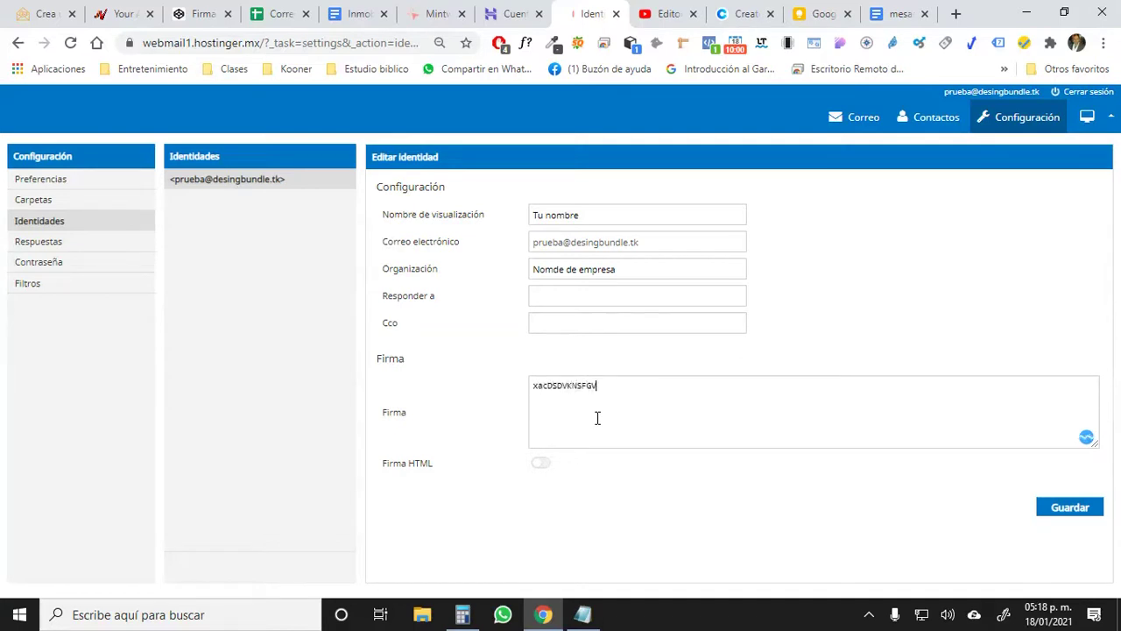
key(ctrl+a)
key(BackSpace)
click(541, 465)
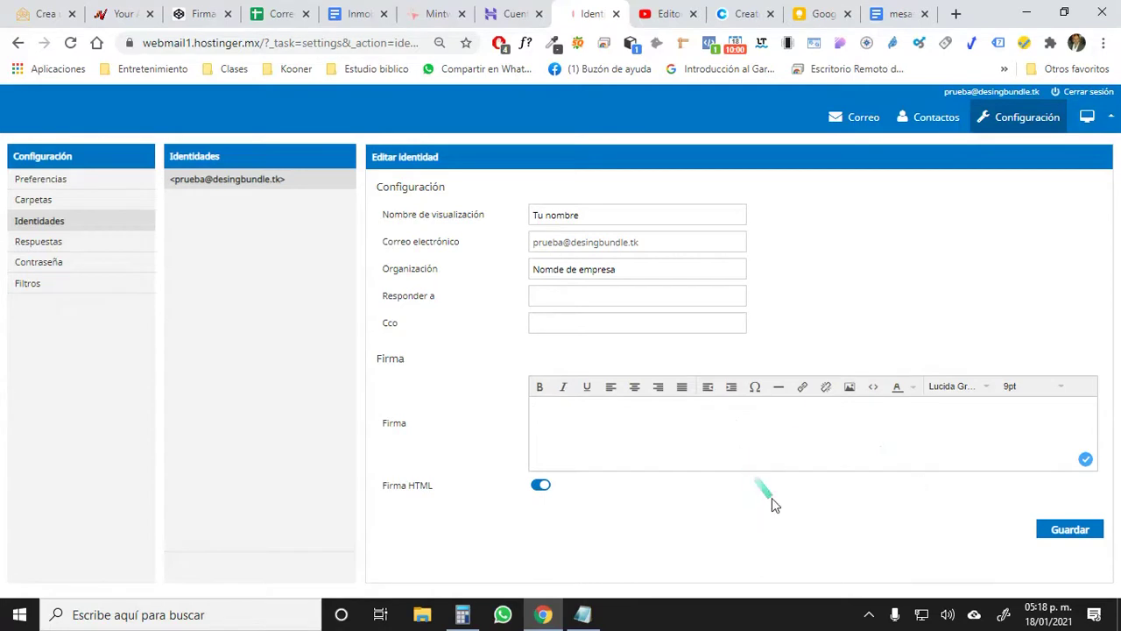
Try the sample signature text "DFLJDNFKJSD" in bold green, and clear it.
click(845, 405)
triple_click(570, 432)
click(540, 391)
click(911, 389)
click(883, 430)
click(706, 455)
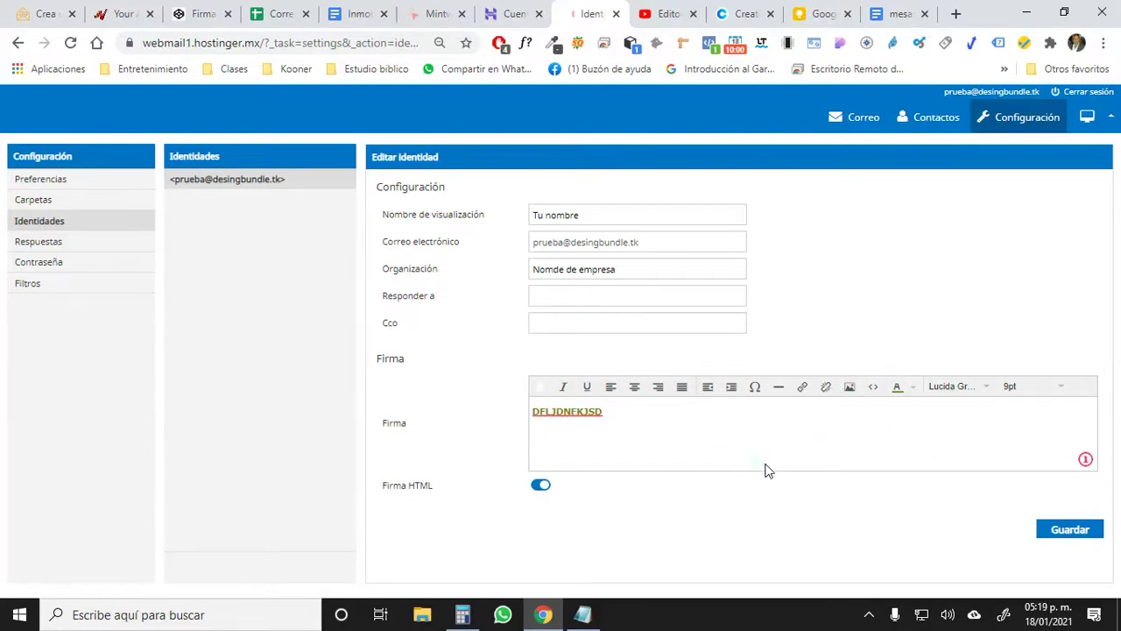
key(ctrl+a)
key(BackSpace)
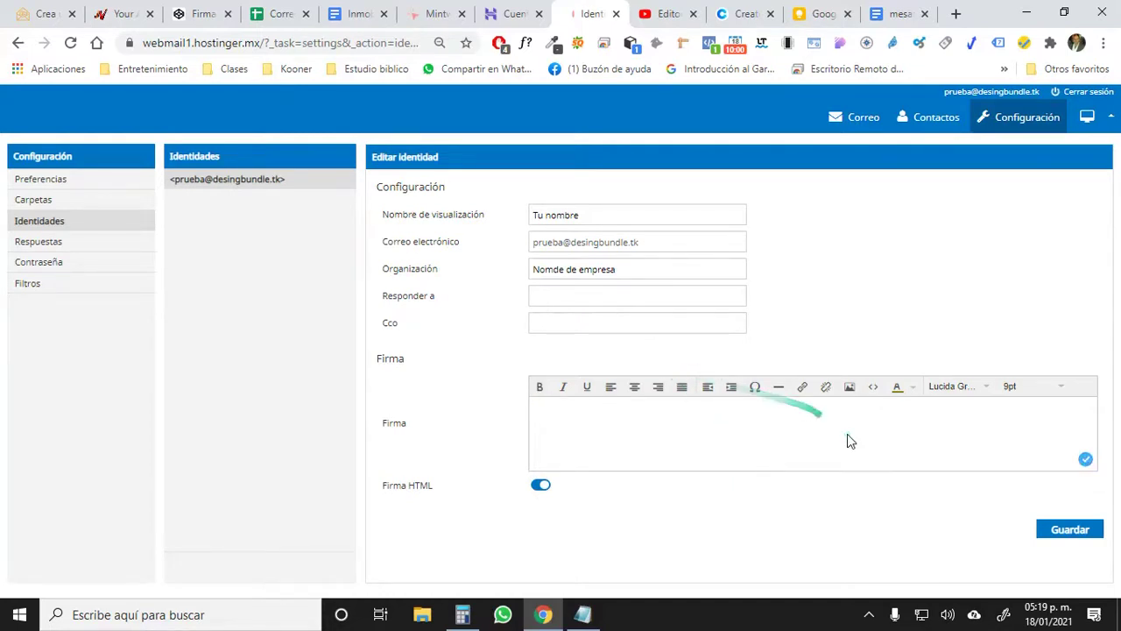
Insert the copied HTML signature code into the Firma field through its source code view.
click(874, 396)
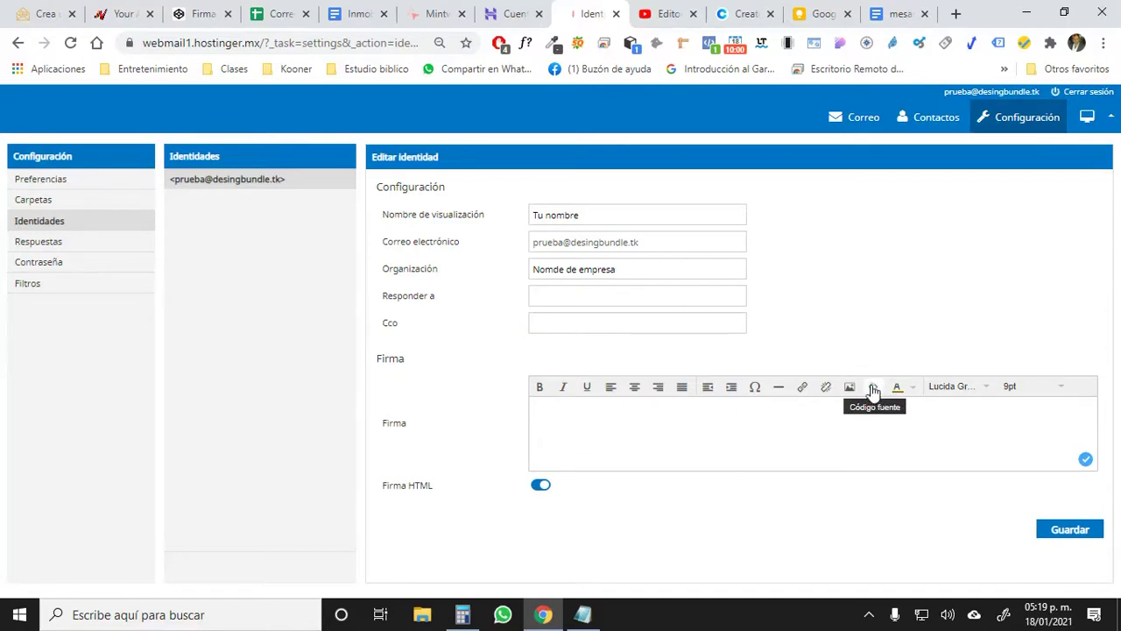
click(873, 391)
key(ctrl+v)
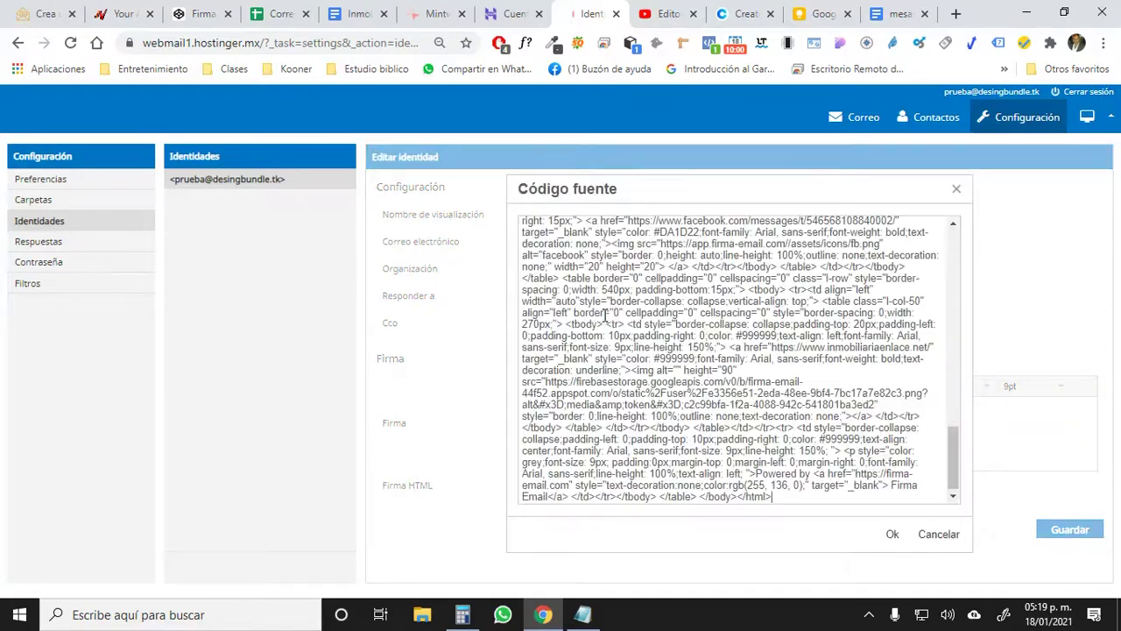
click(892, 536)
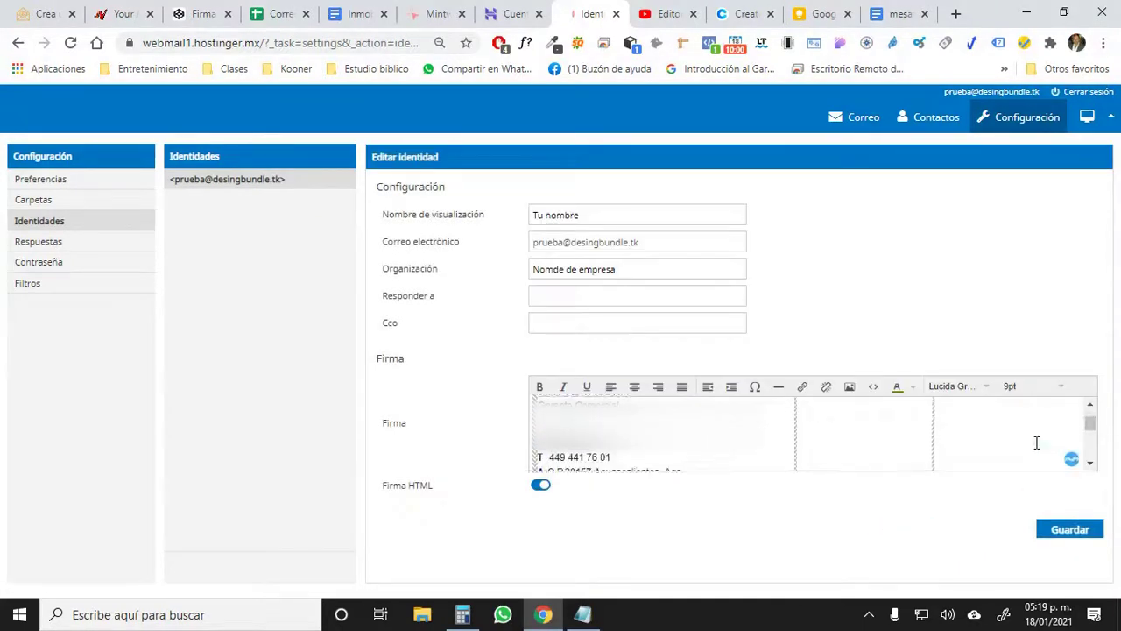
Review the inserted HTML signature from start to end and save the identity.
scroll(1037, 442, down, 3)
scroll(1036, 443, down, 2)
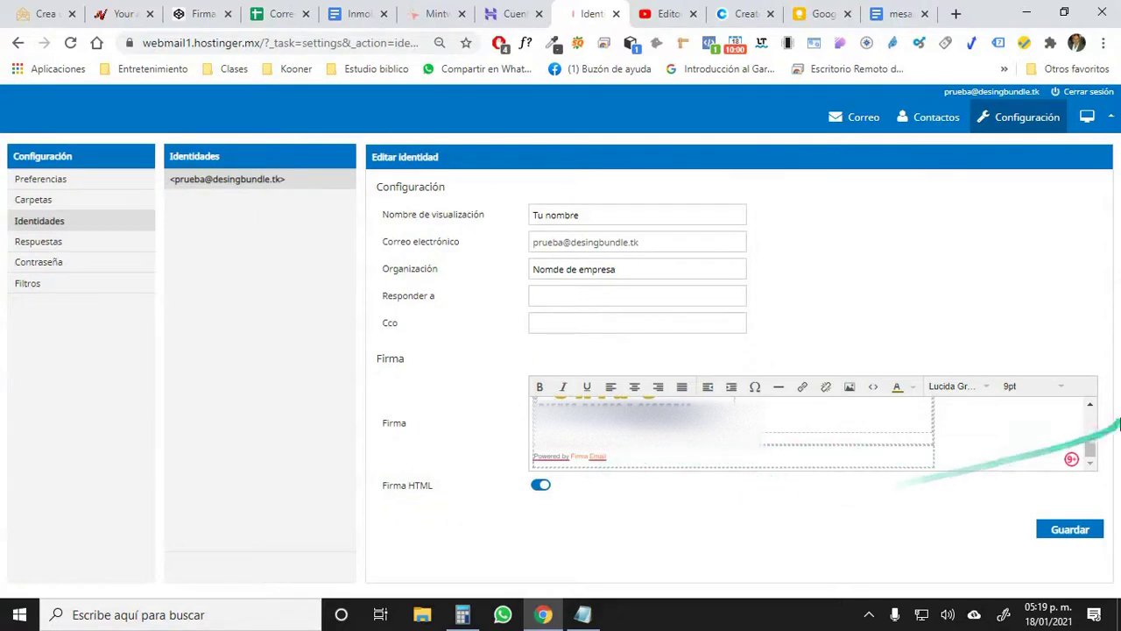
mouse_move(1092, 442)
mouse_down()
mouse_move(1095, 453)
mouse_move(1096, 417)
mouse_move(1110, 459)
mouse_move(1104, 419)
mouse_up()
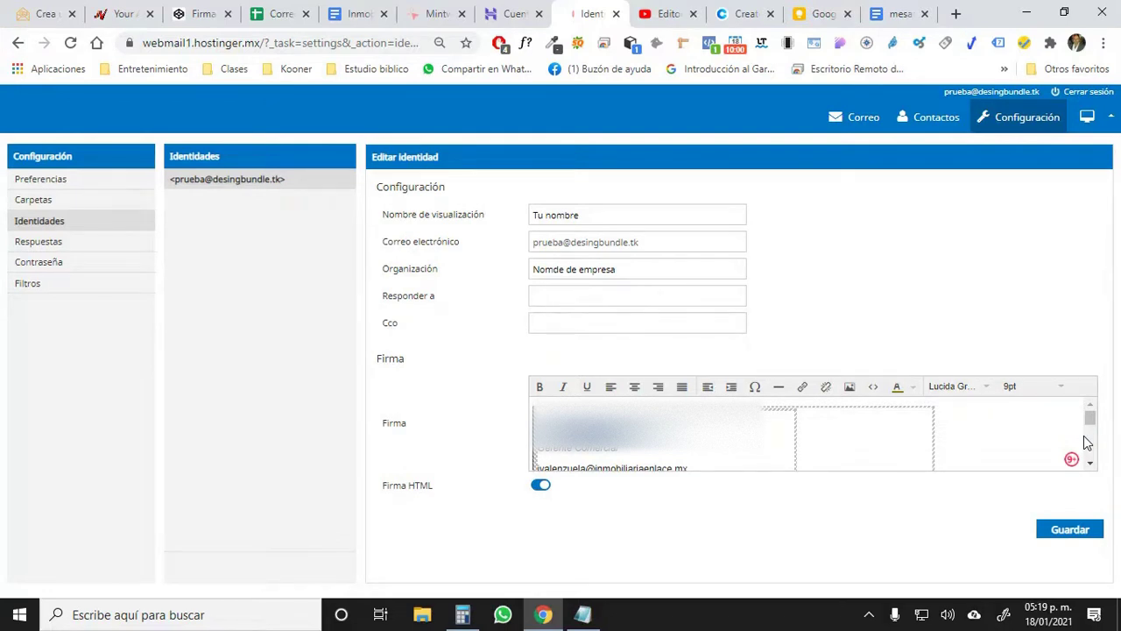
click(1071, 531)
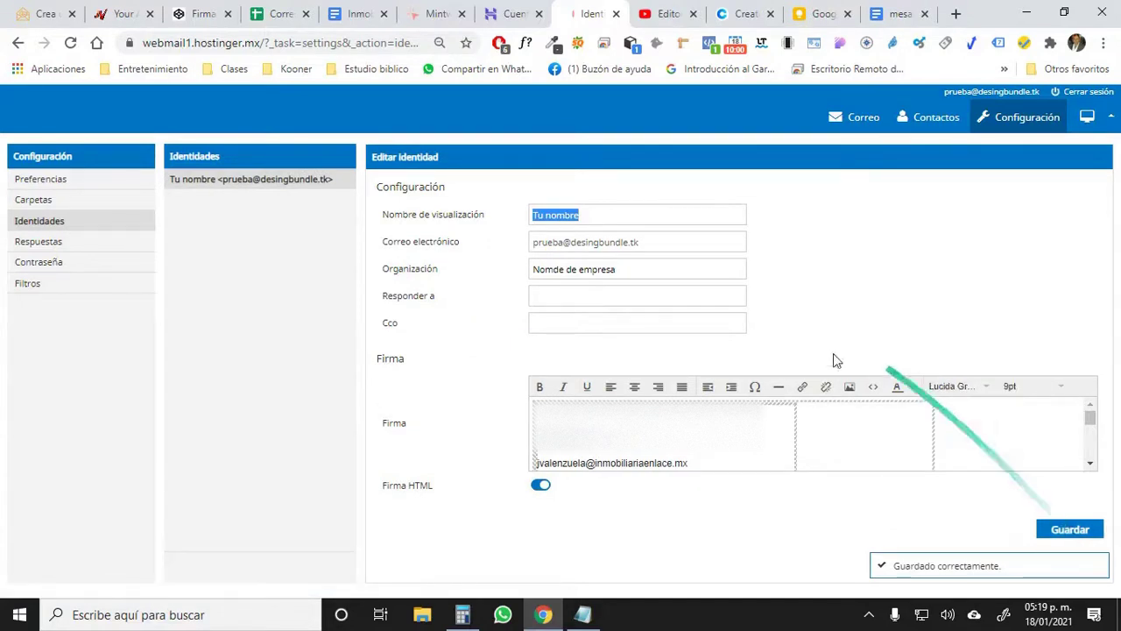
scroll(996, 443, down, 2)
scroll(996, 443, down, 3)
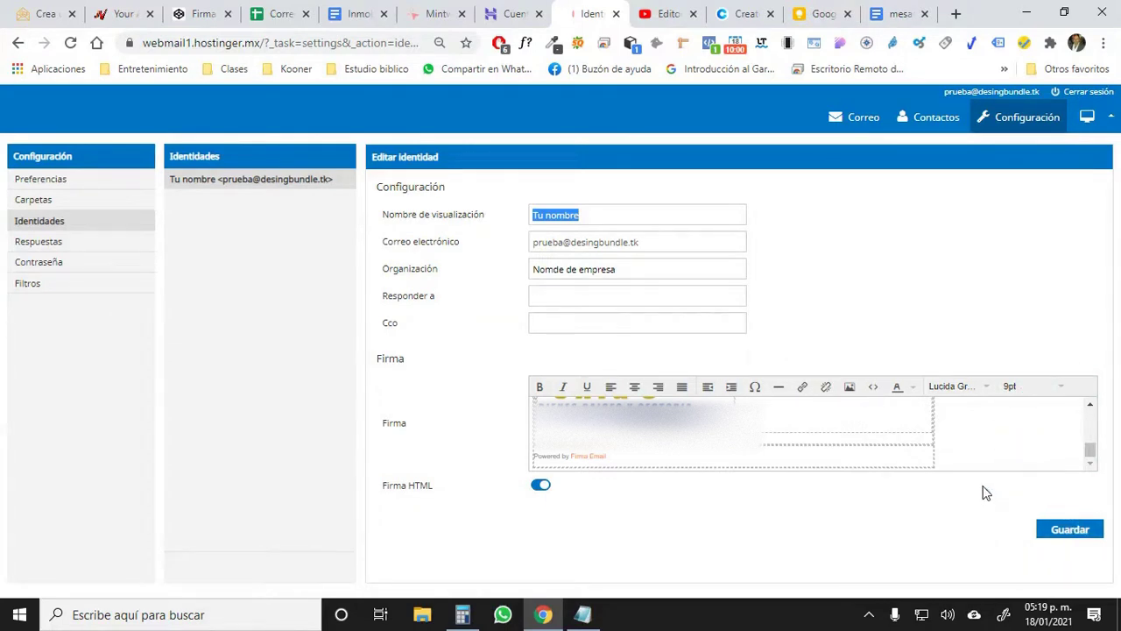
View the password change form, leaving its fields empty, and open the mail inbox.
click(55, 263)
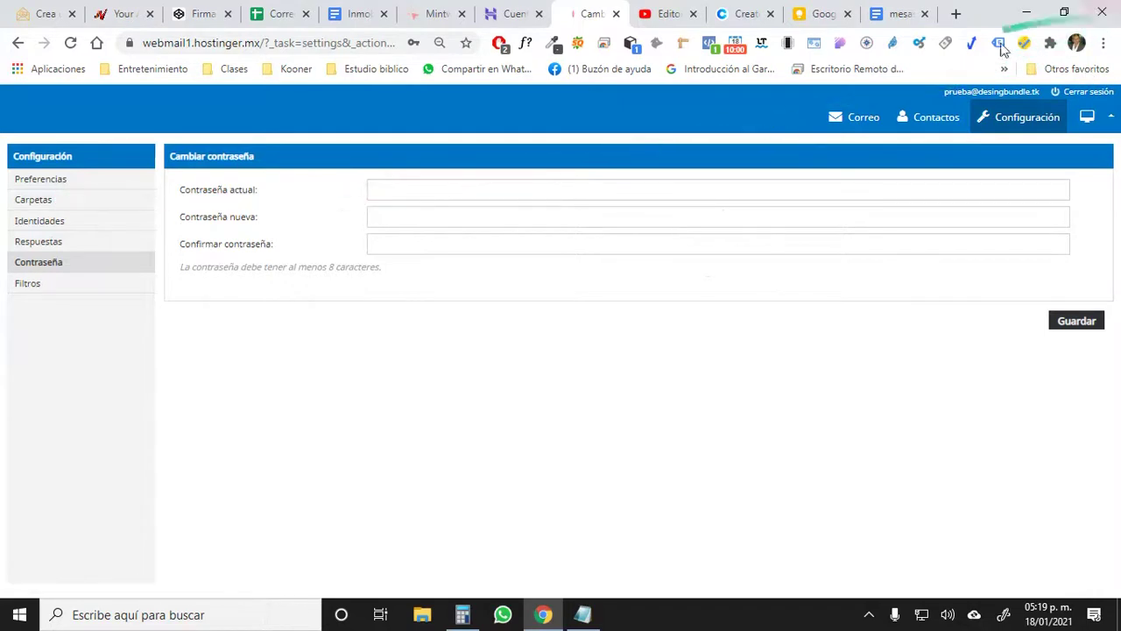
click(862, 116)
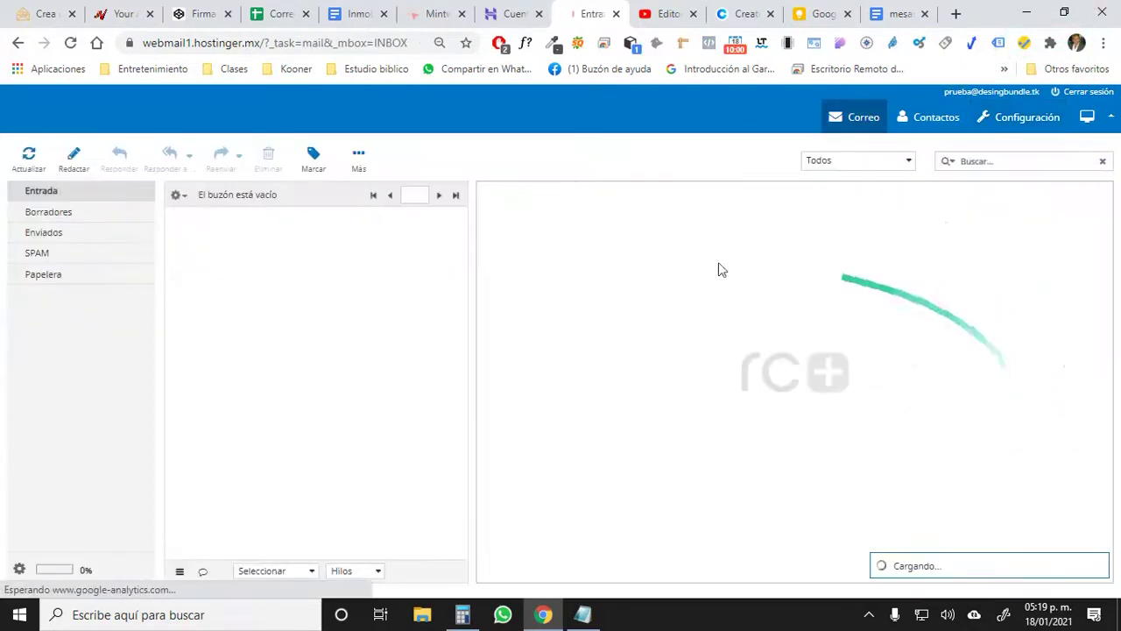